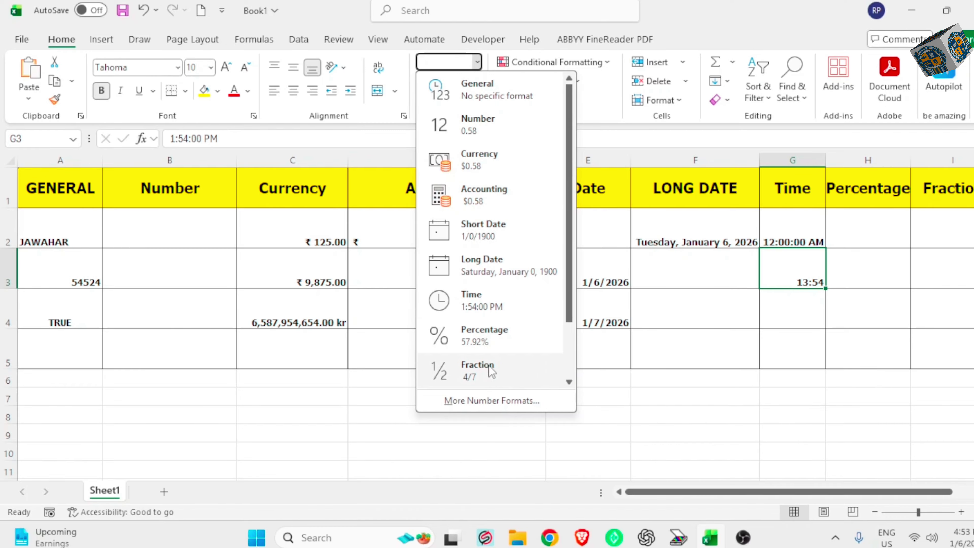
Apply the *1:30:55 PM time format to cell G3.
left_click(478, 400)
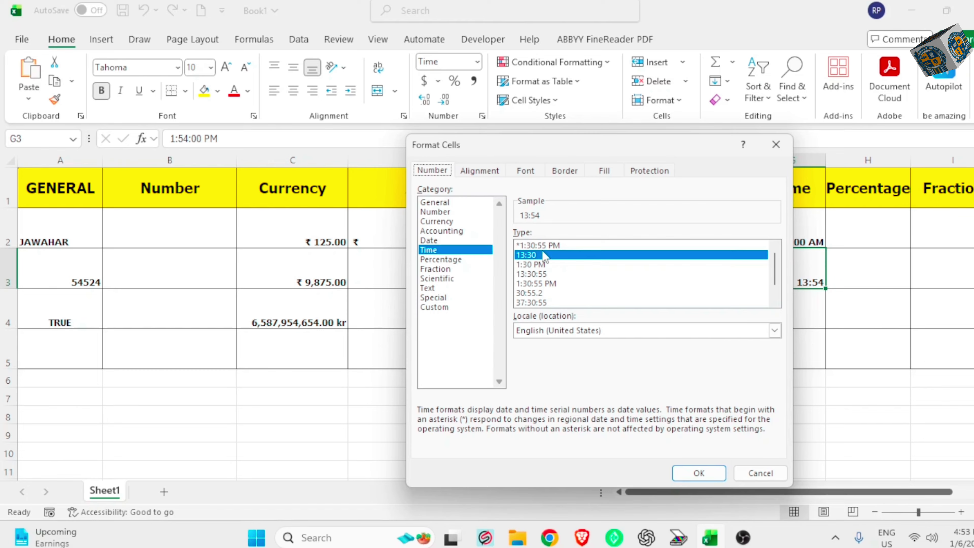
left_click(553, 246)
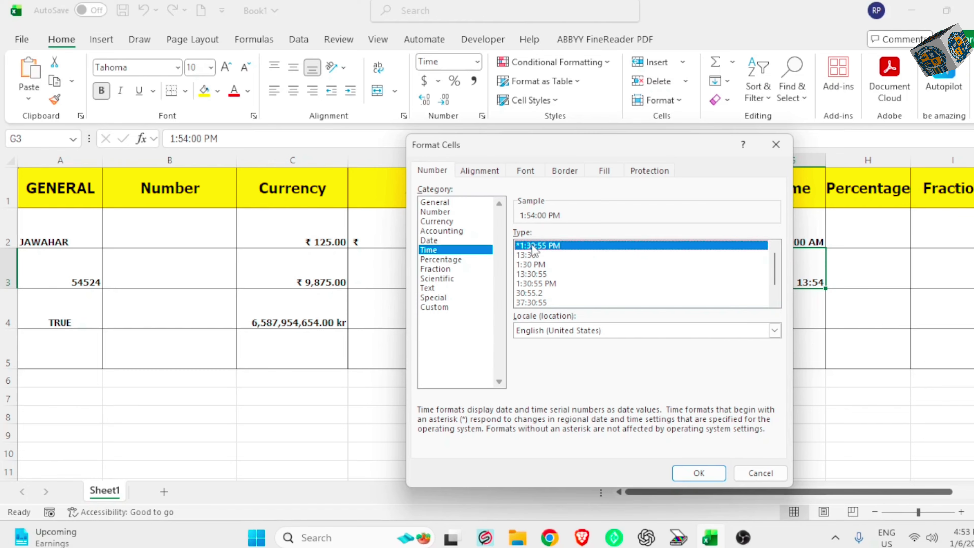
left_click(704, 477)
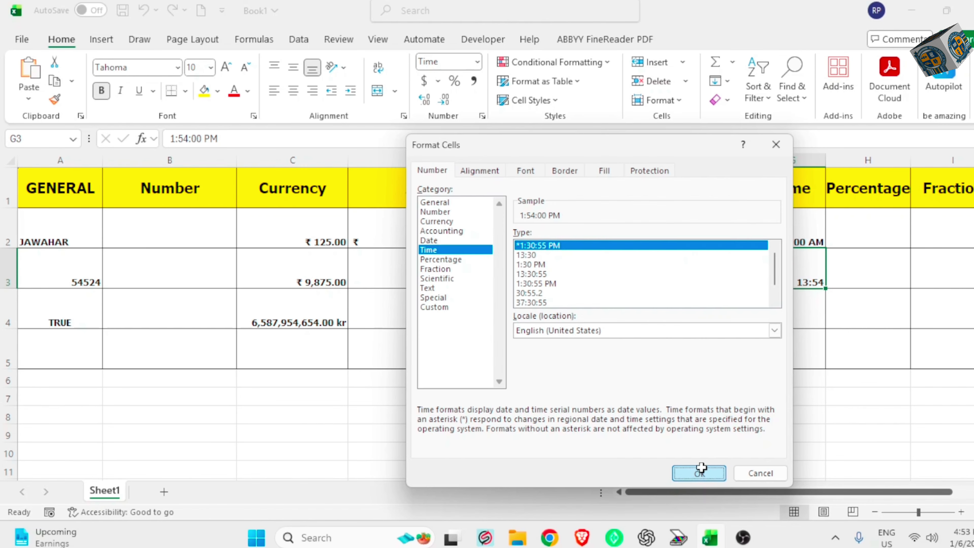
left_click(799, 313)
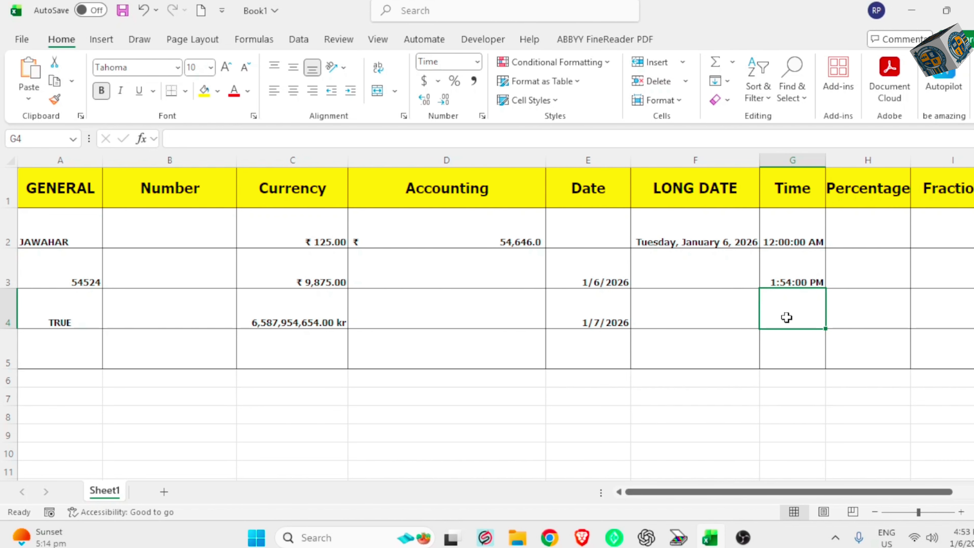
Replace the time in cell G3 with 23:55.
left_click(784, 277)
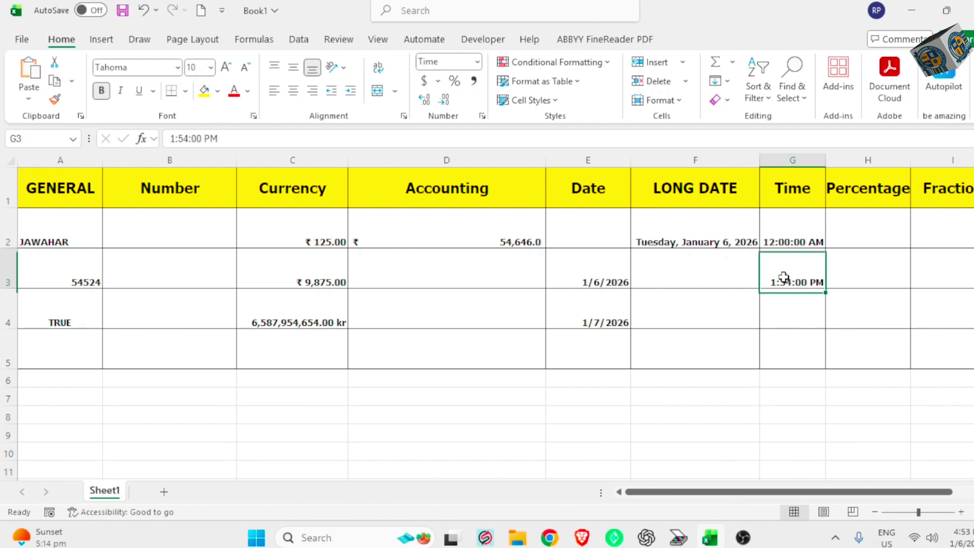
type("23:")
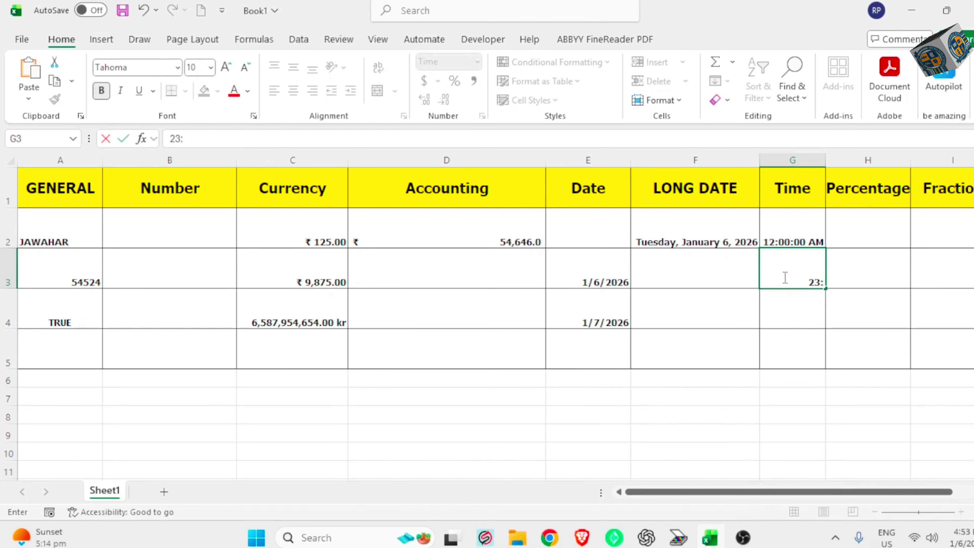
type("55")
key("Return")
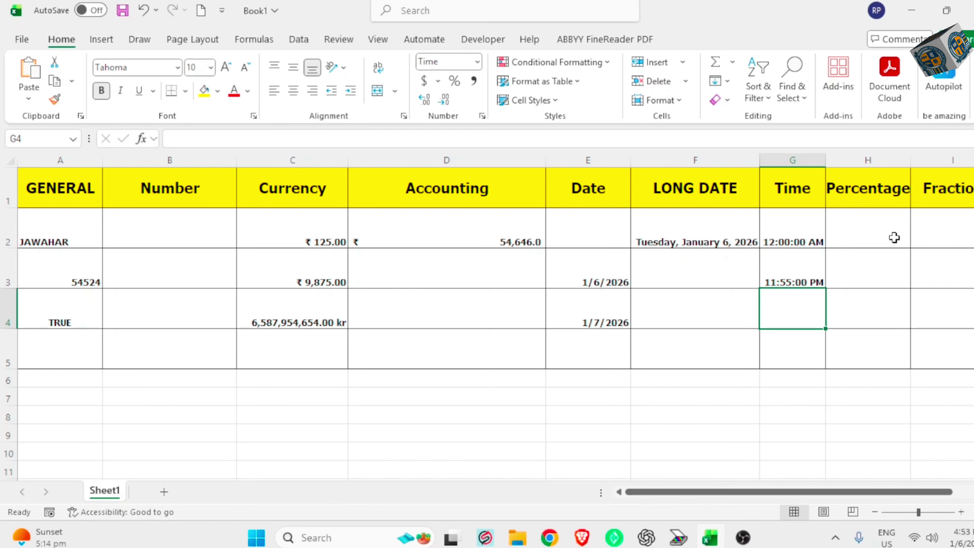
Fill the Percentage column from H2 to H5 with 12%, 685%, 4523% and 54%.
left_click(885, 232)
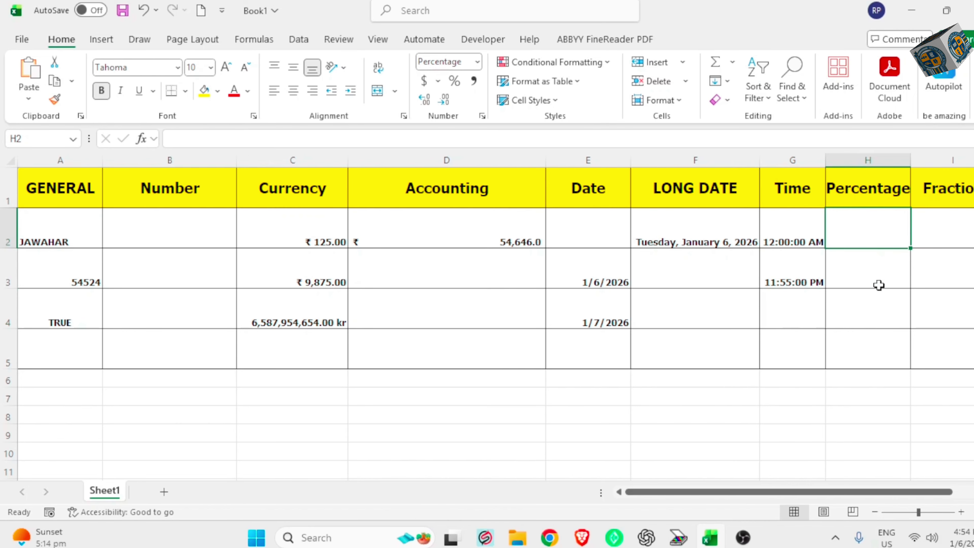
left_click_drag(889, 238, 887, 343)
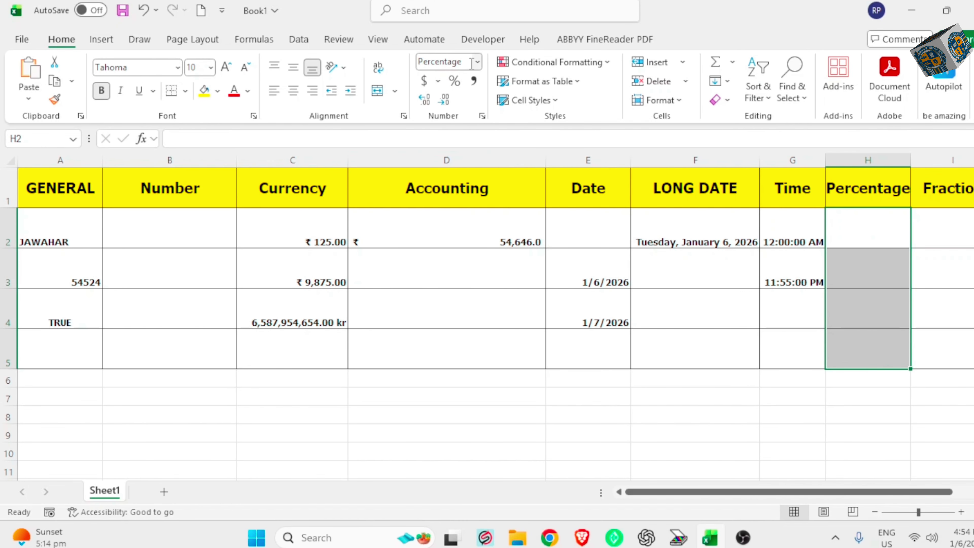
left_click(889, 233)
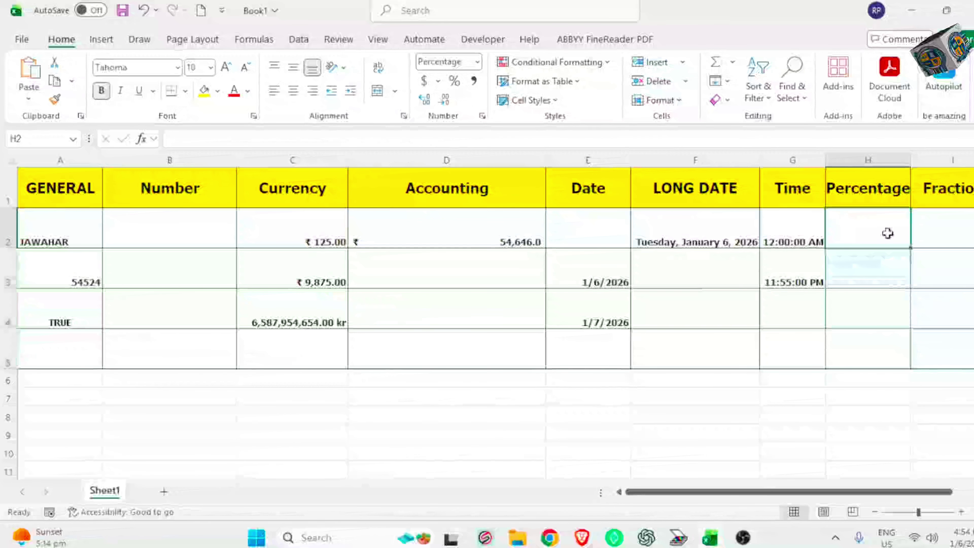
type("12%")
key("Return")
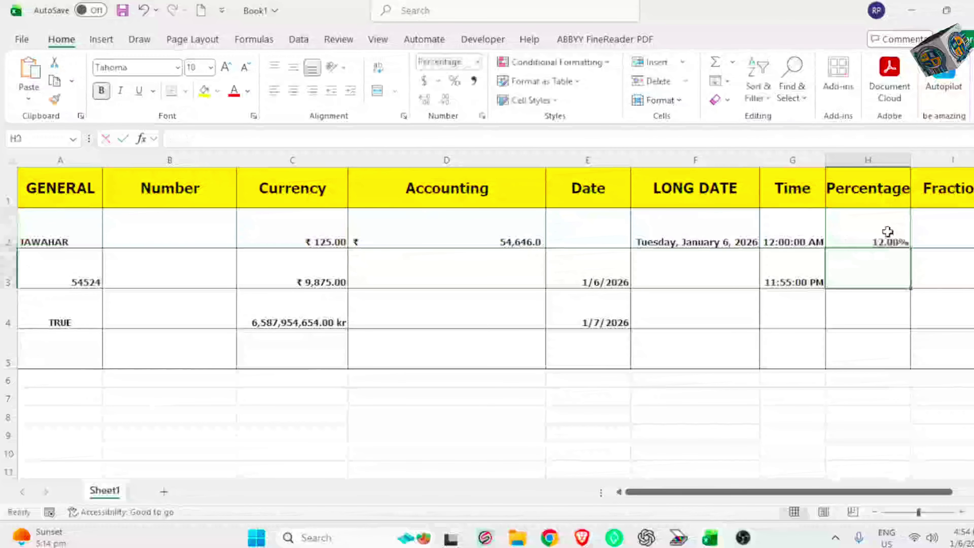
type("685")
key("Return")
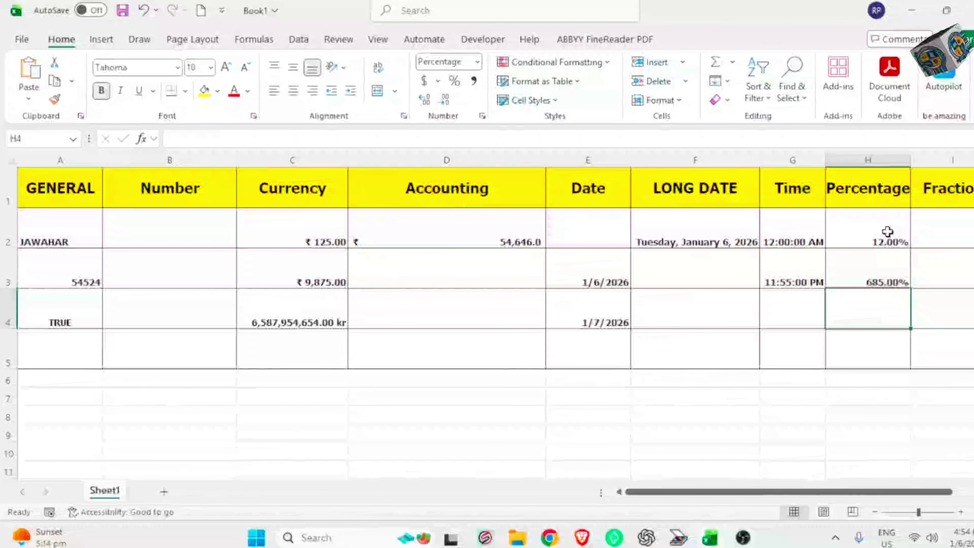
type("4523")
key("Return")
key("Return")
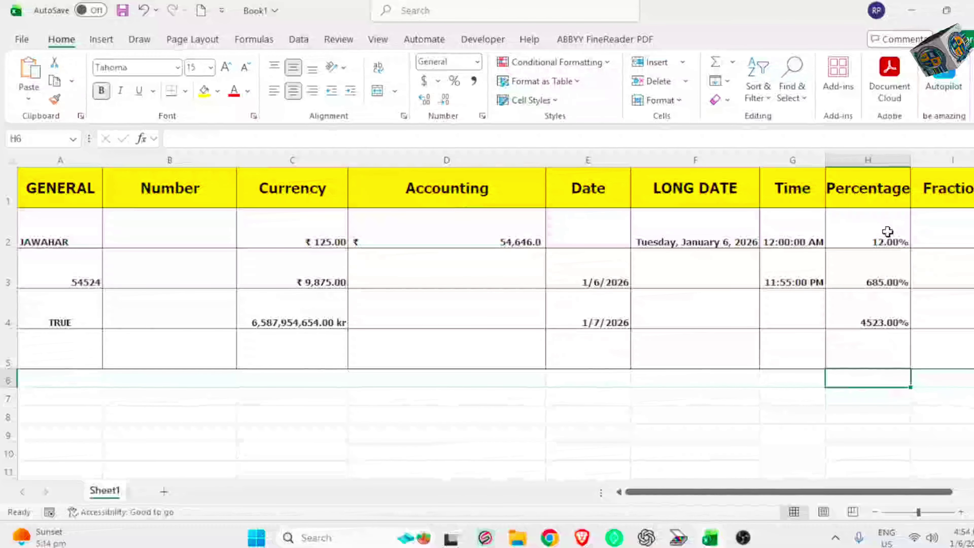
key("Up")
type("54%")
key("Return")
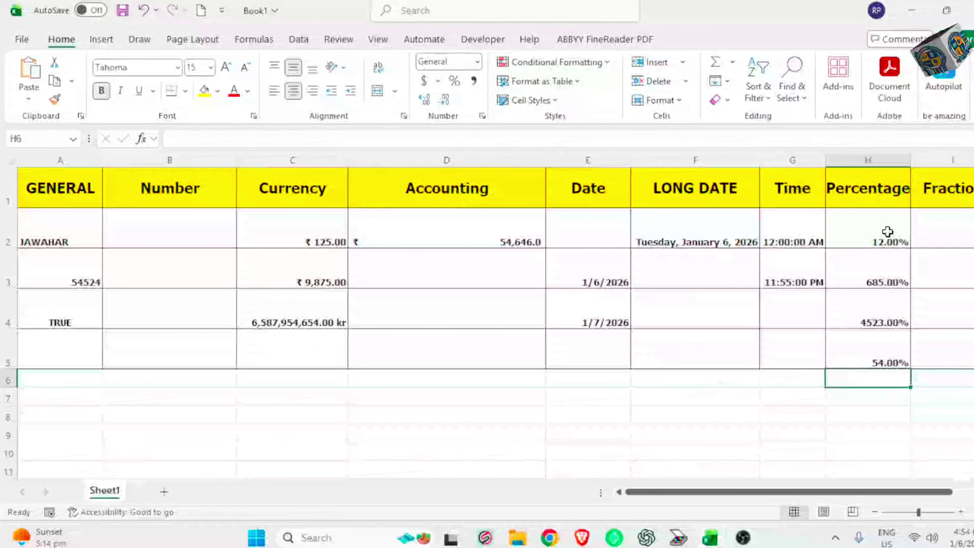
Remove both decimal places from the percentages in H2:H5.
left_click_drag(887, 232, 882, 356)
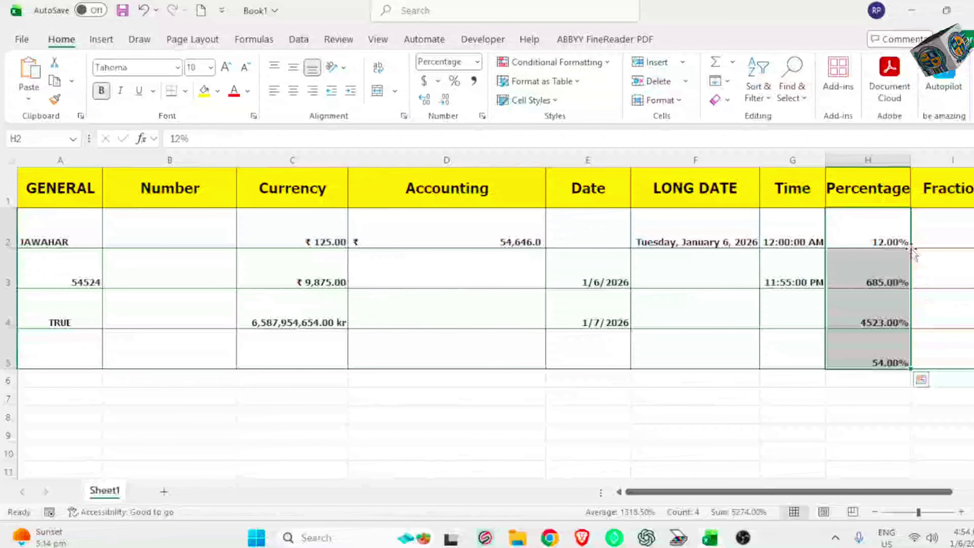
left_click(444, 100)
left_click(444, 99)
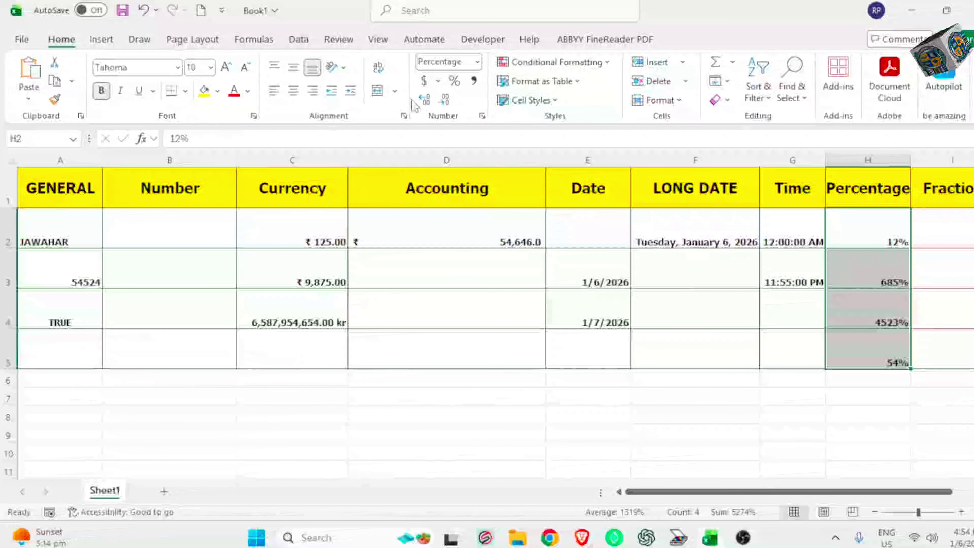
Add two decimal places to the percentages in H2:H5 and take them away again.
left_click(423, 100)
left_click(424, 101)
left_click(438, 100)
left_click(438, 100)
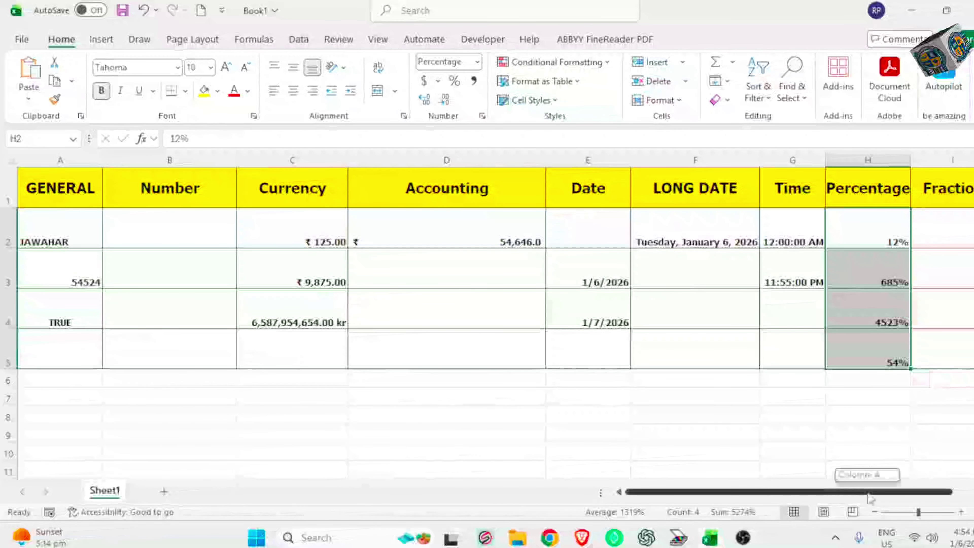
Enter 1.50 in I2 and 1.75 in I3 of the Fraction column.
scroll(928, 460, "right", 2)
left_click(913, 237)
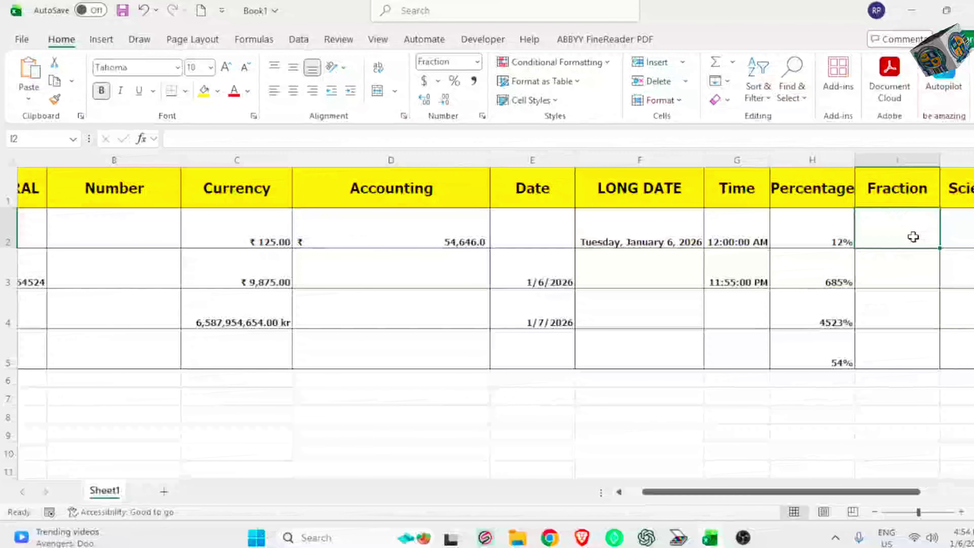
type("1.50")
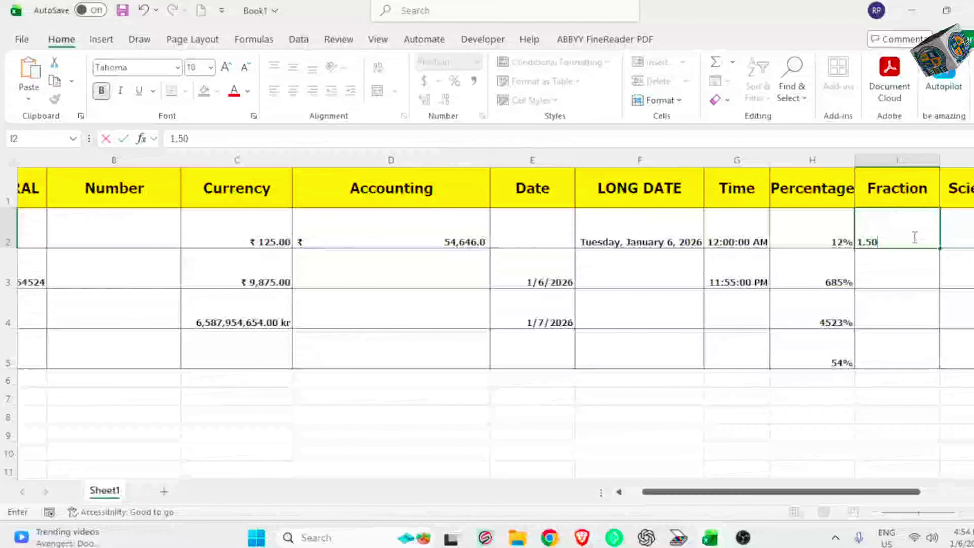
key("Return")
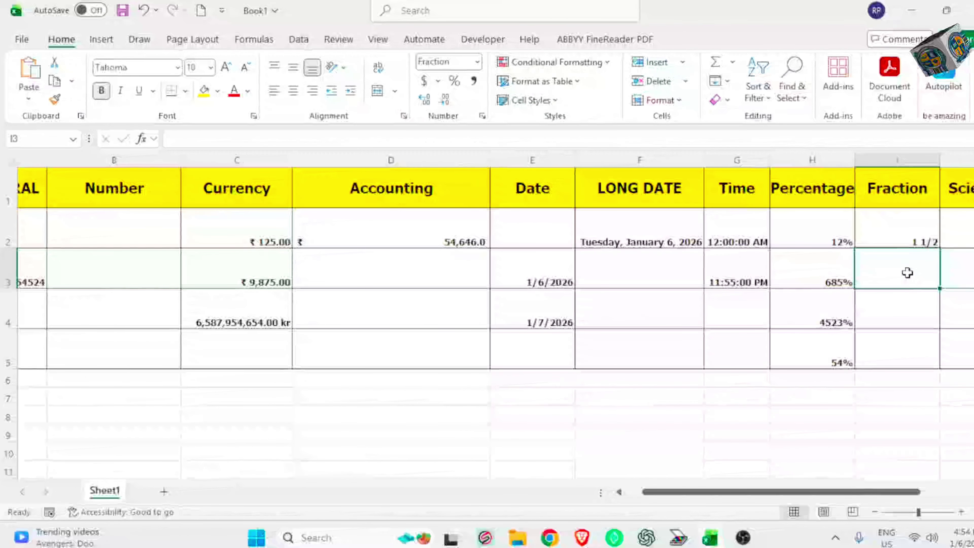
type("1.75")
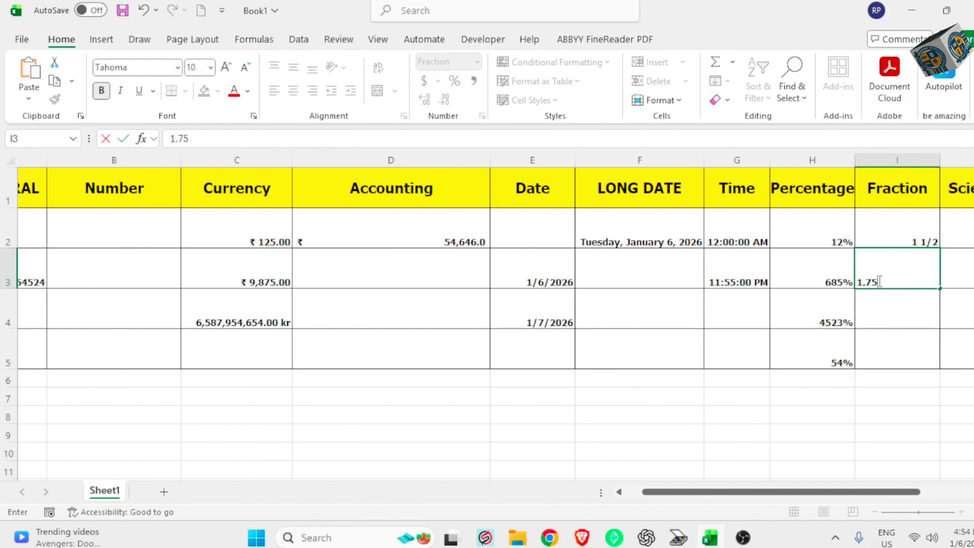
key("Return")
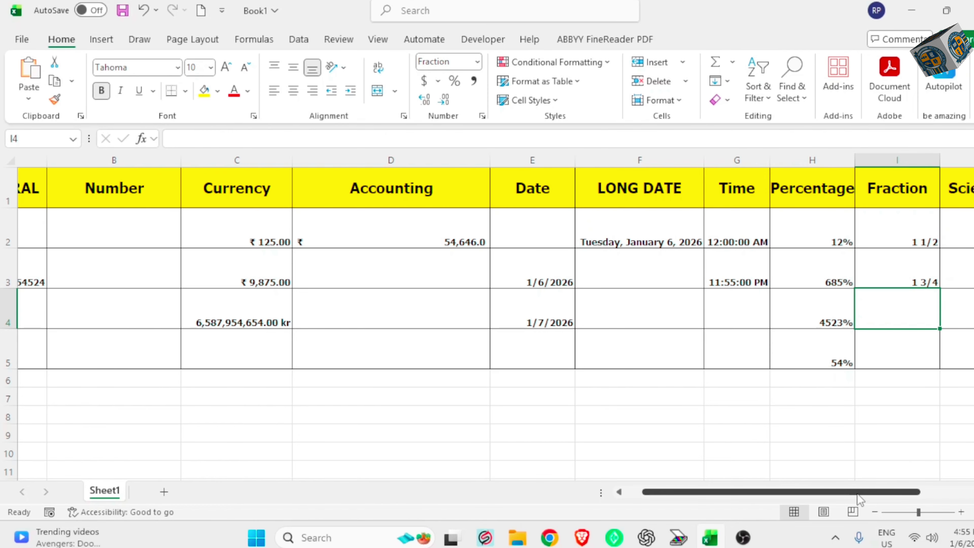
left_click_drag(859, 491, 906, 492)
left_click(839, 224)
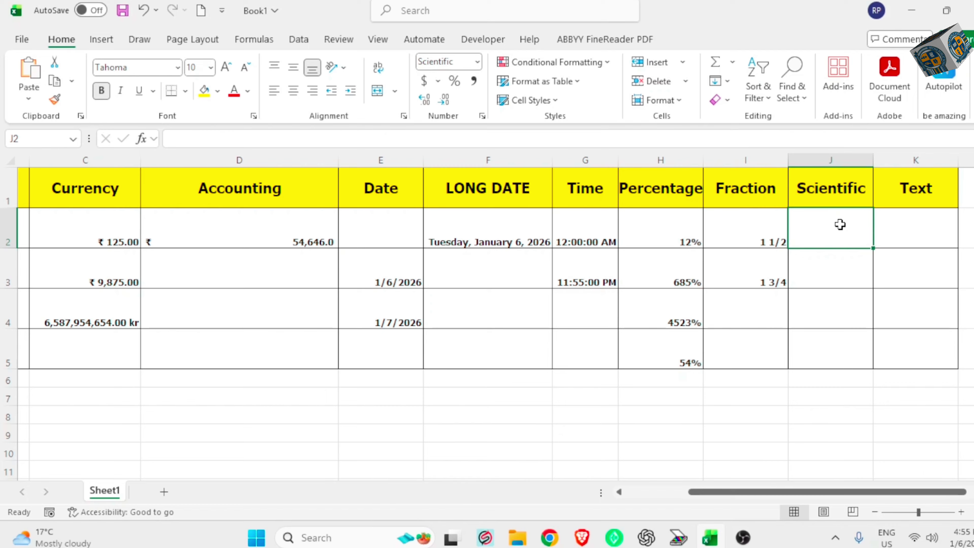
type("1")
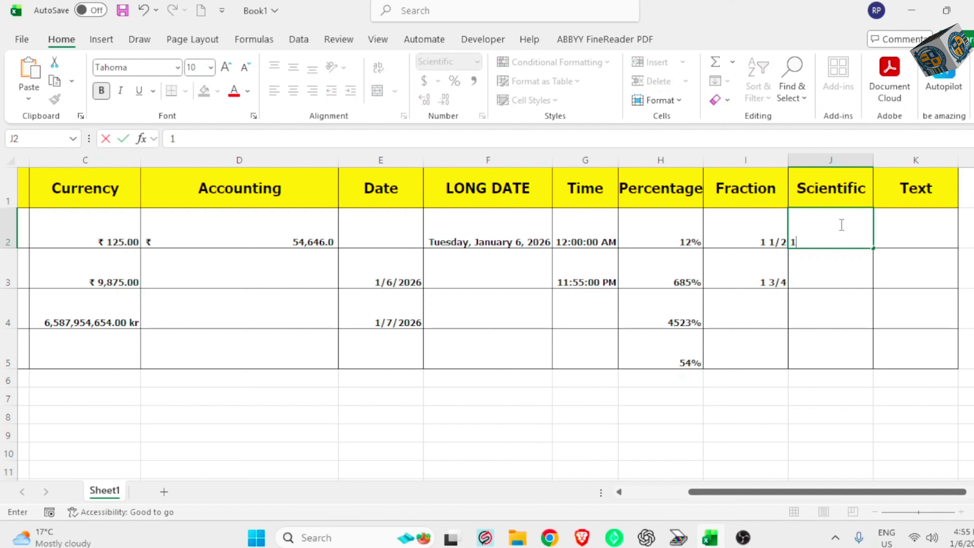
type("0000000000")
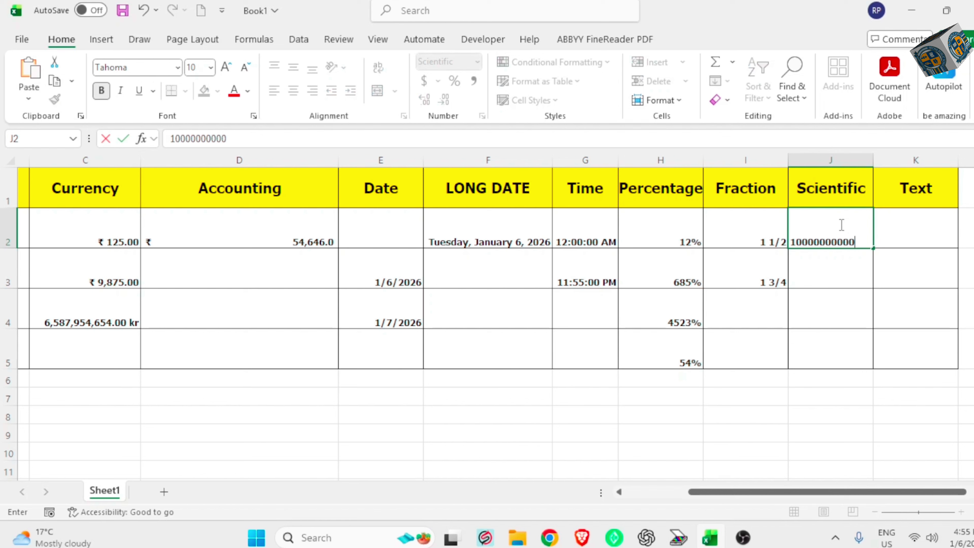
key("Return")
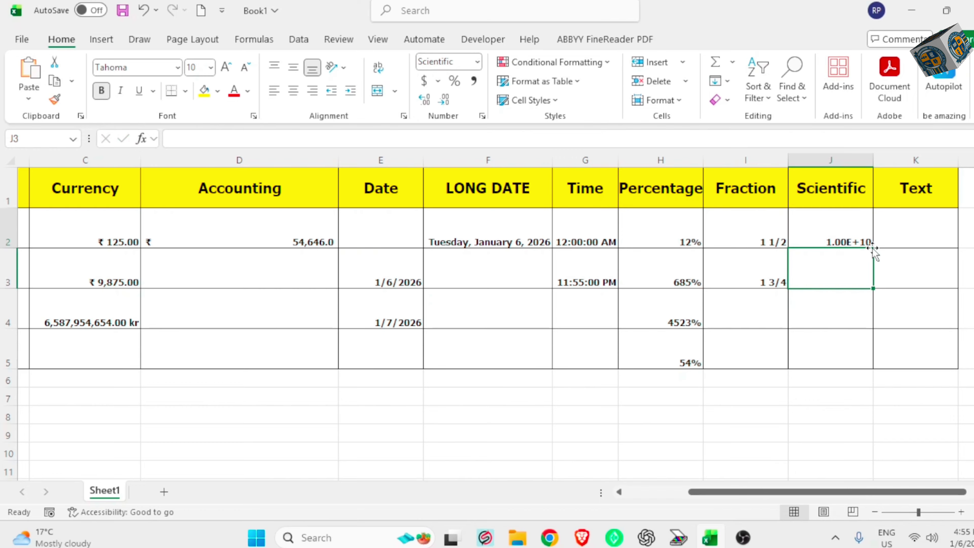
Write 1X1010 in cell J7 below the table as the power-of-ten notation.
left_click(843, 337)
left_click(797, 395)
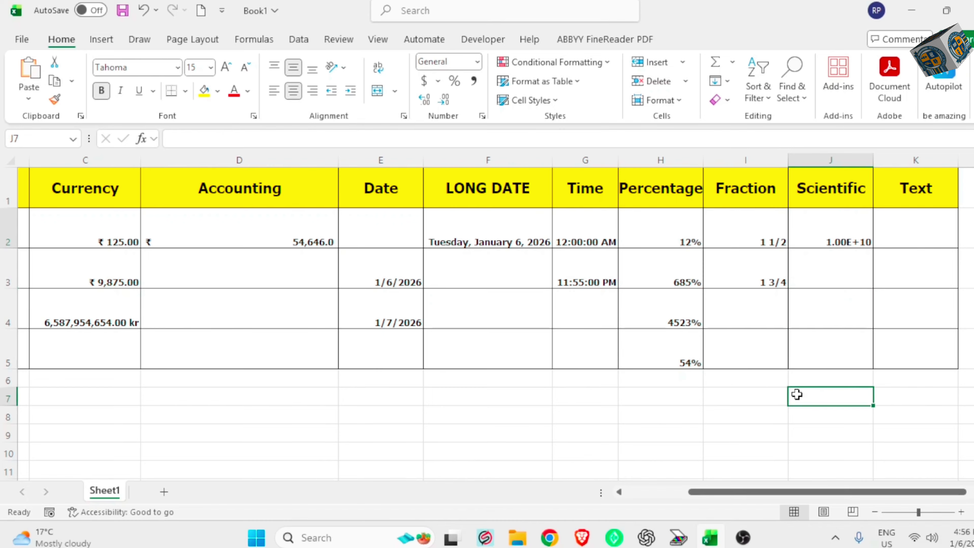
type("1")
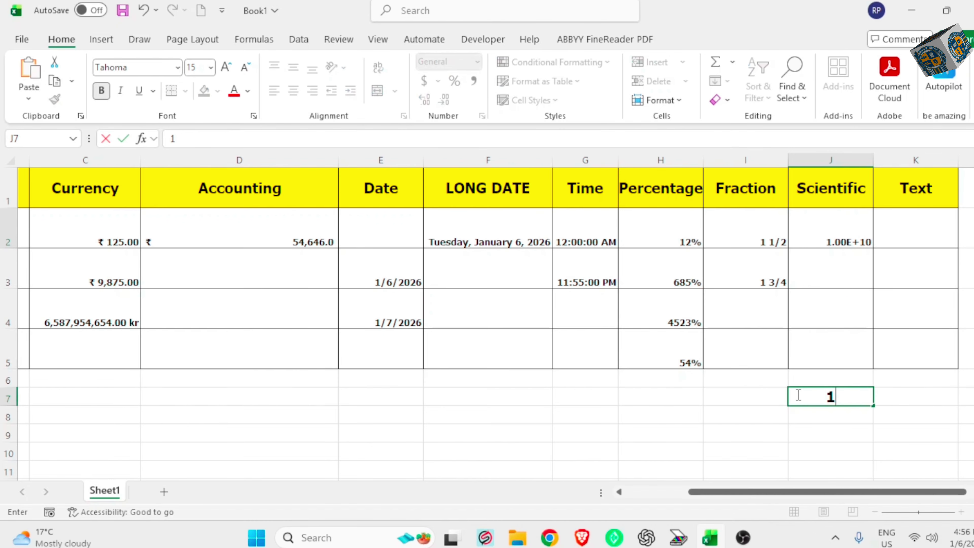
type("X10")
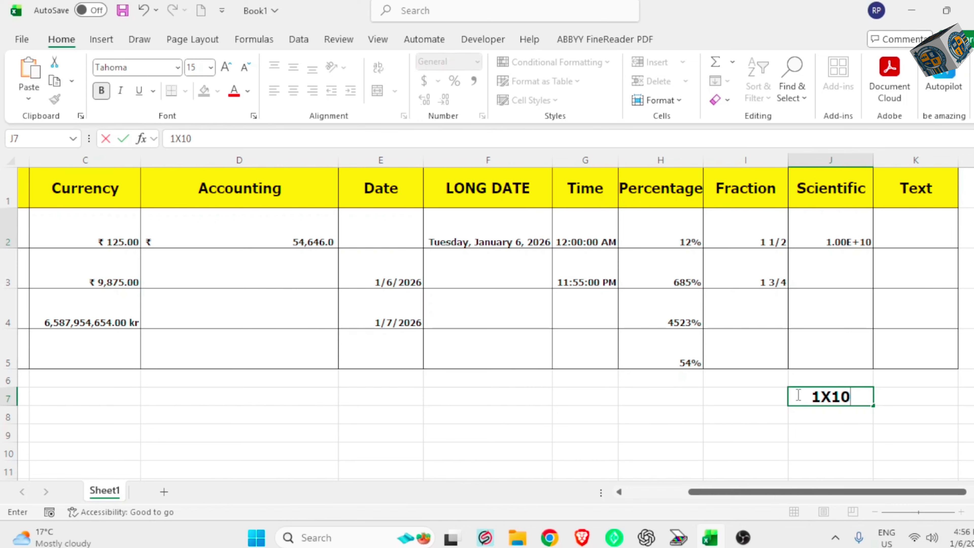
type("10")
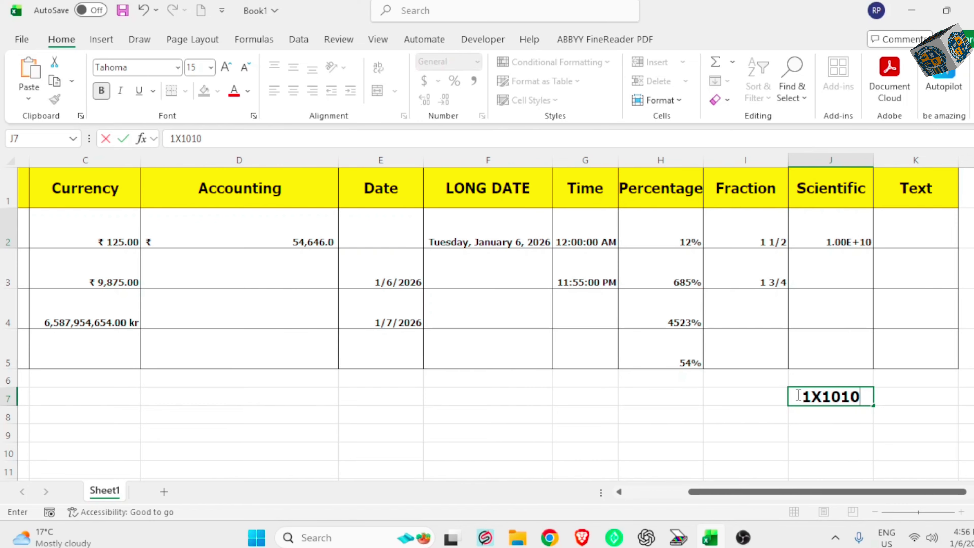
Format the final 10 of the text in J7 as superscript, and select J2 for comparison.
left_click_drag(193, 139, 207, 139)
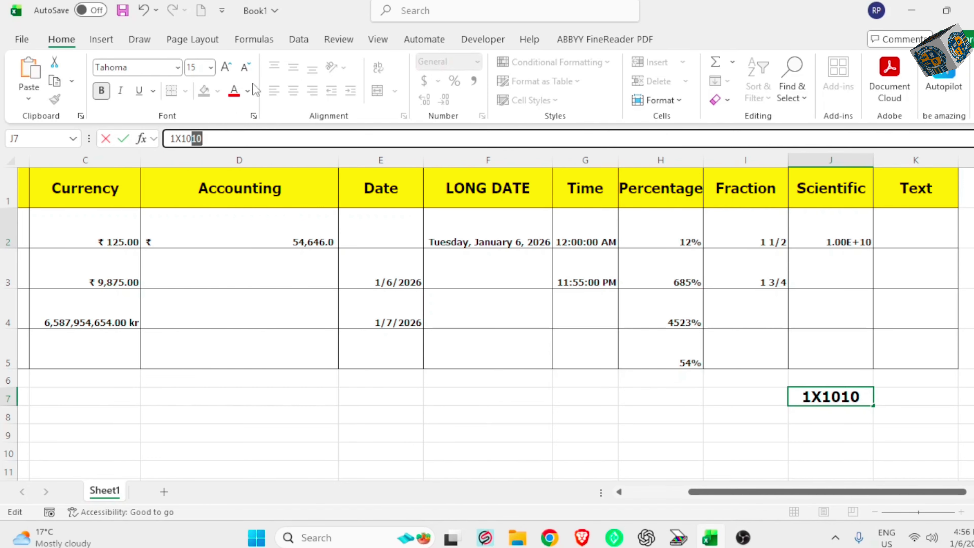
left_click(254, 116)
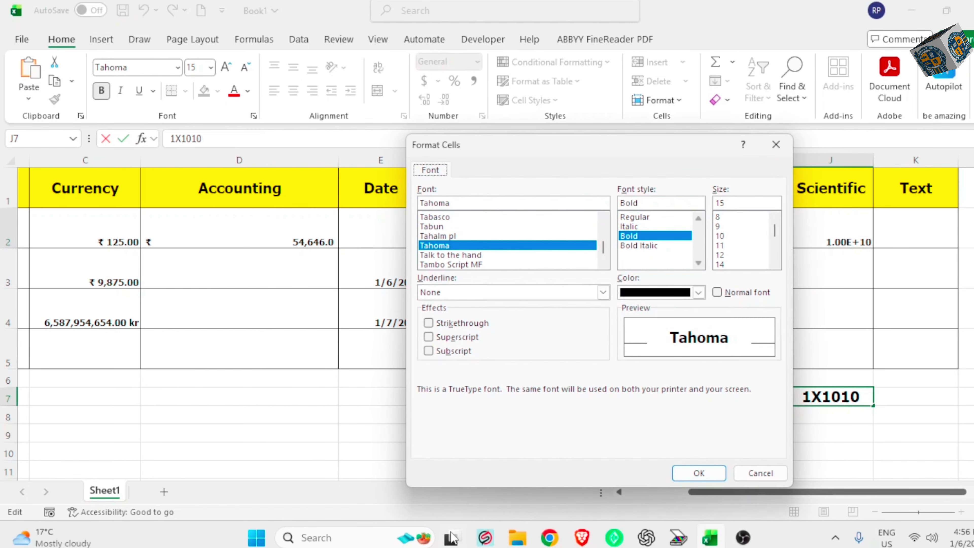
left_click(434, 337)
left_click(709, 471)
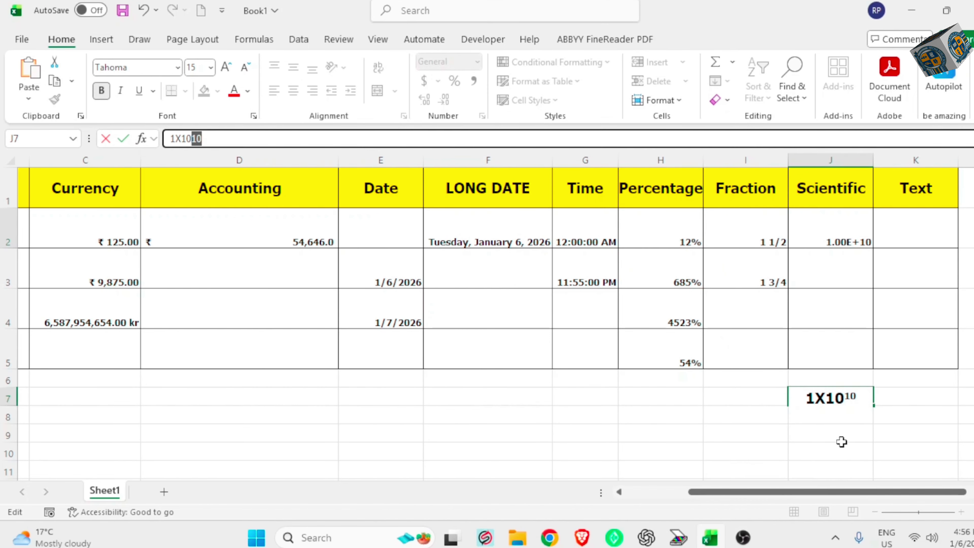
left_click(840, 441)
left_click(859, 401)
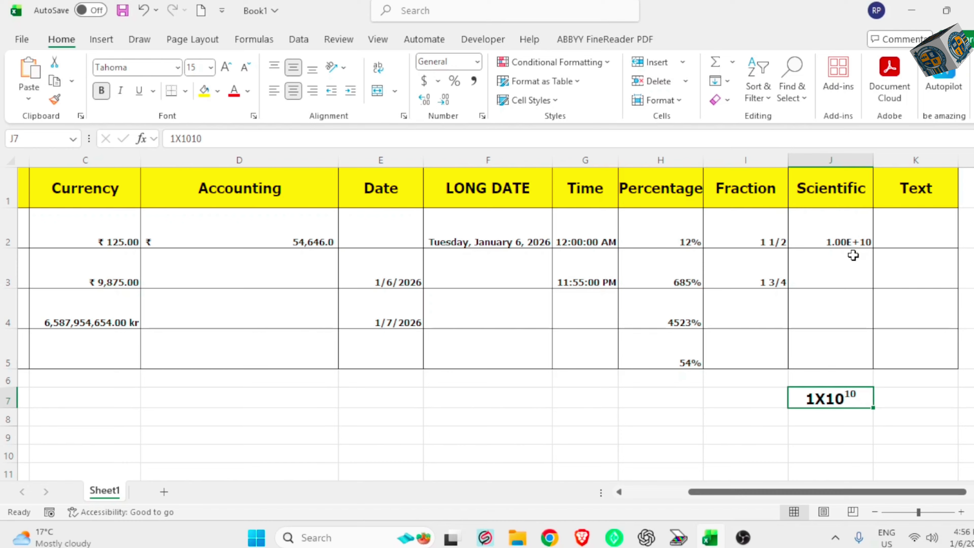
left_click(848, 242)
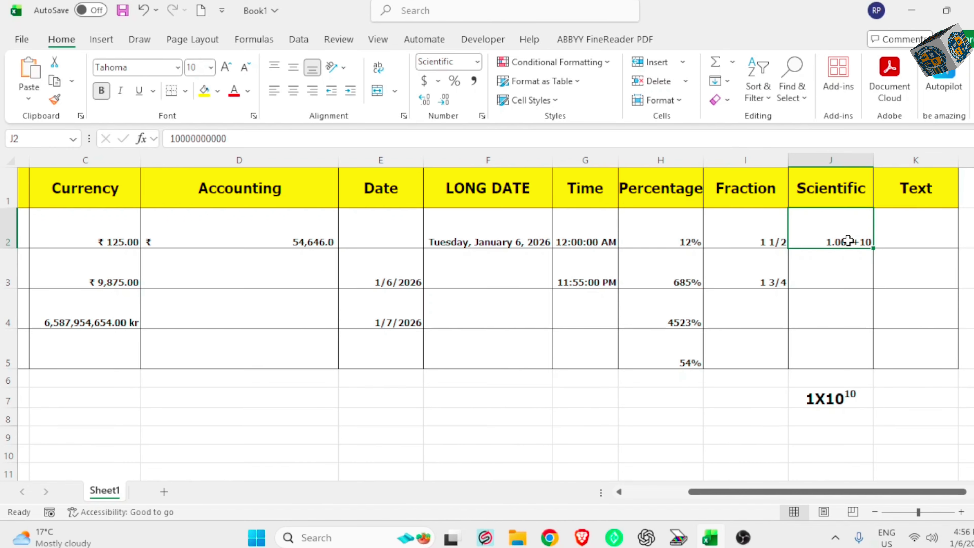